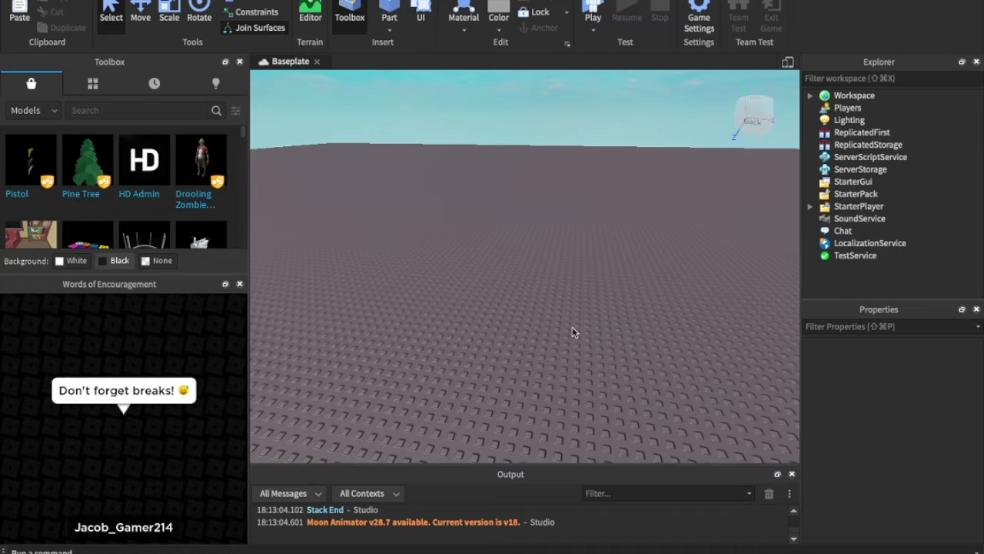
Insert the FINSIHED STORY GAME model from My Models into the baseplate scene
{"action": "right_click_drag", "start_coordinate": [499, 266], "coordinate": [499, 267]}
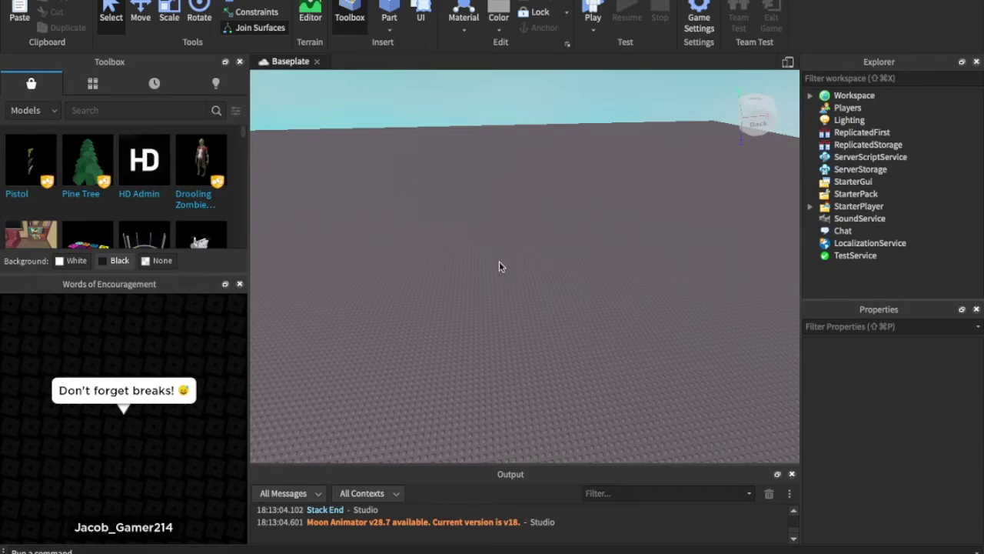
{"action": "left_click", "coordinate": [99, 82]}
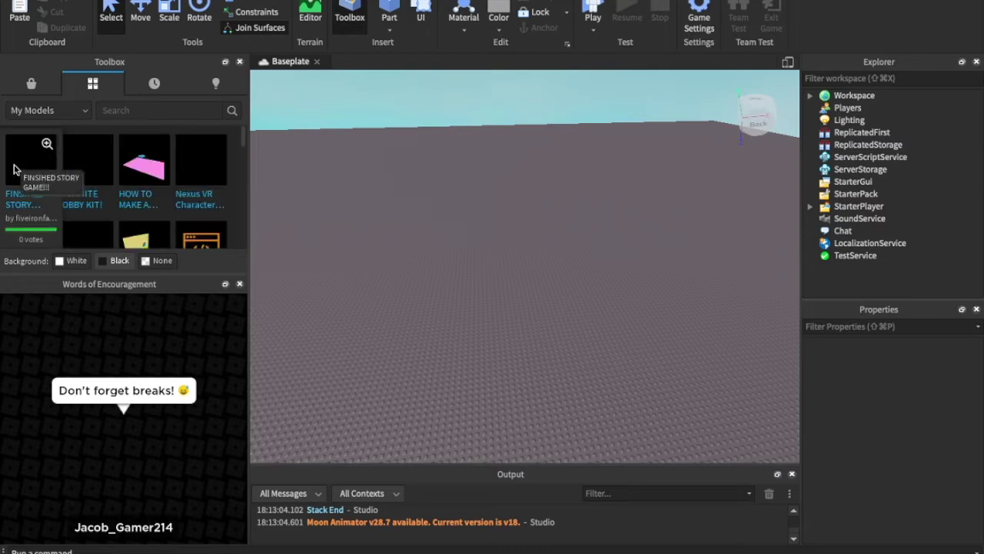
{"action": "left_click_drag", "start_coordinate": [16, 169], "coordinate": [525, 249]}
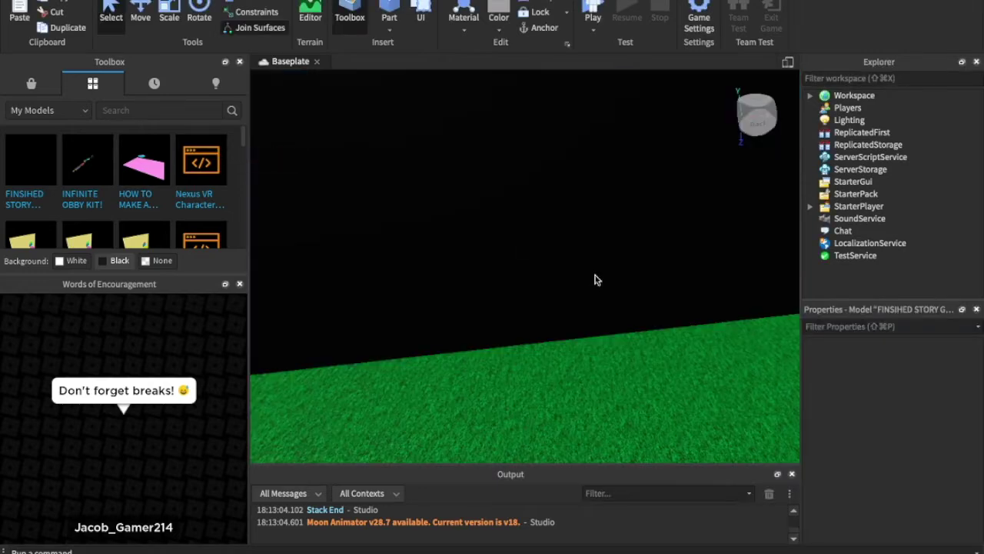
{"action": "right_click_drag", "start_coordinate": [595, 279], "coordinate": [707, 280]}
{"action": "scroll", "coordinate": [592, 276], "scroll_direction": "down", "scroll_amount": 15}
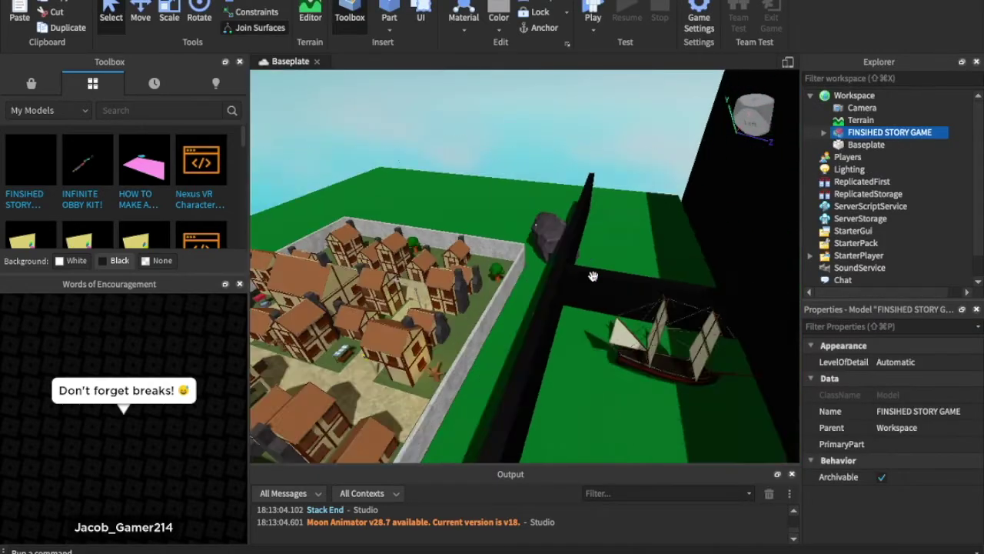
{"action": "scroll", "coordinate": [592, 277], "scroll_direction": "down", "scroll_amount": 3}
{"action": "left_click", "coordinate": [569, 130]}
{"action": "right_click_drag", "start_coordinate": [569, 130], "coordinate": [567, 154]}
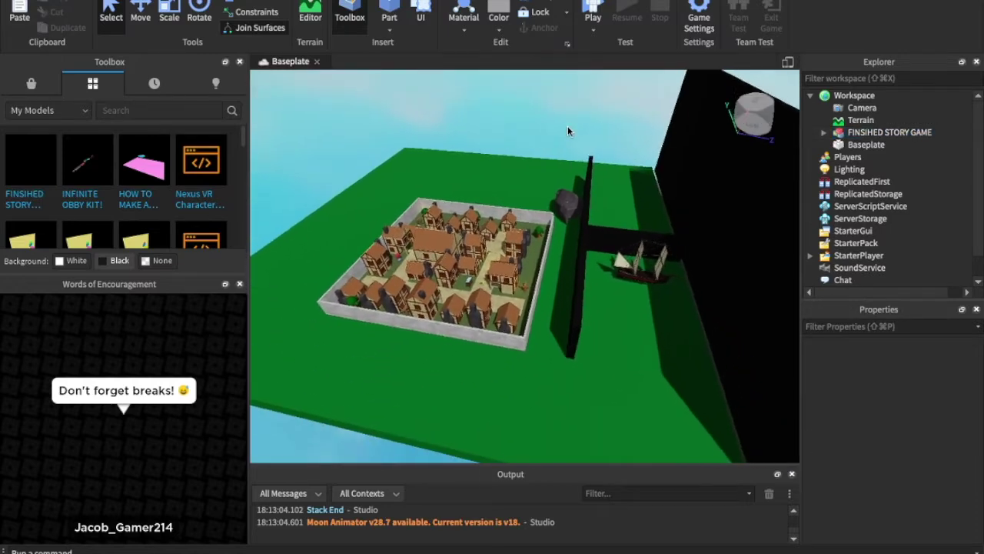
Delete the original Baseplate part from the Workspace
{"action": "scroll", "coordinate": [569, 129], "scroll_direction": "down", "scroll_amount": 2}
{"action": "left_click", "coordinate": [853, 146]}
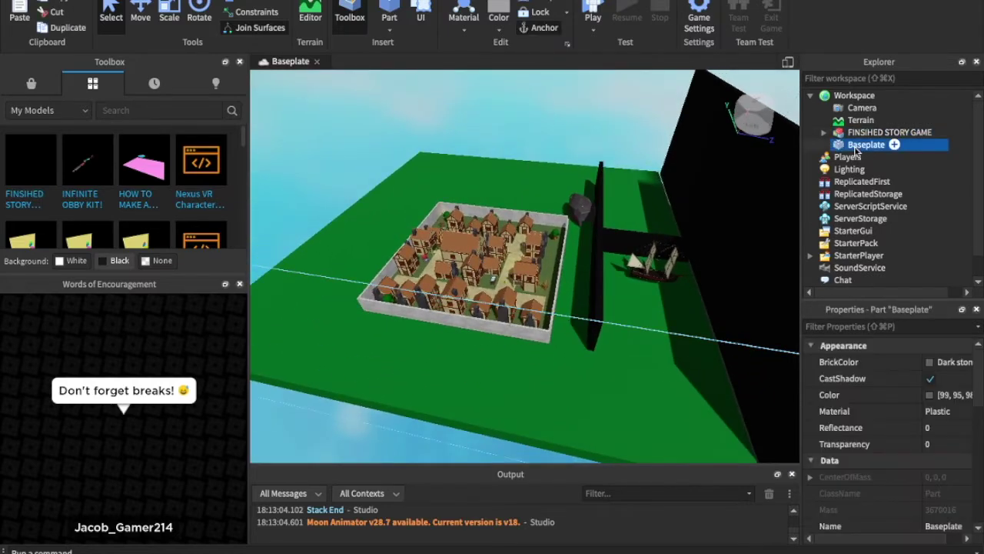
{"action": "key", "text": "Delete"}
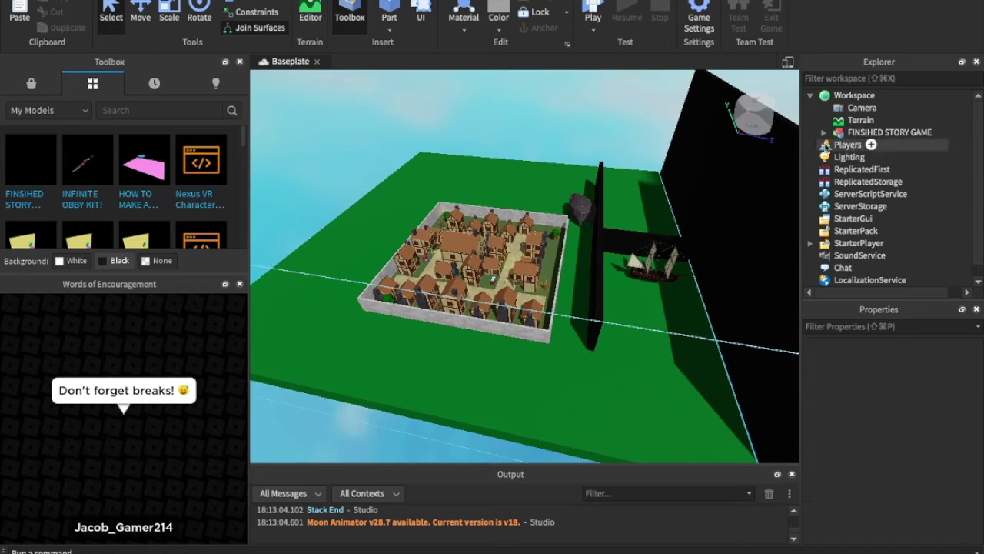
{"action": "left_click", "coordinate": [850, 135]}
{"action": "key", "text": "ctrl+g"}
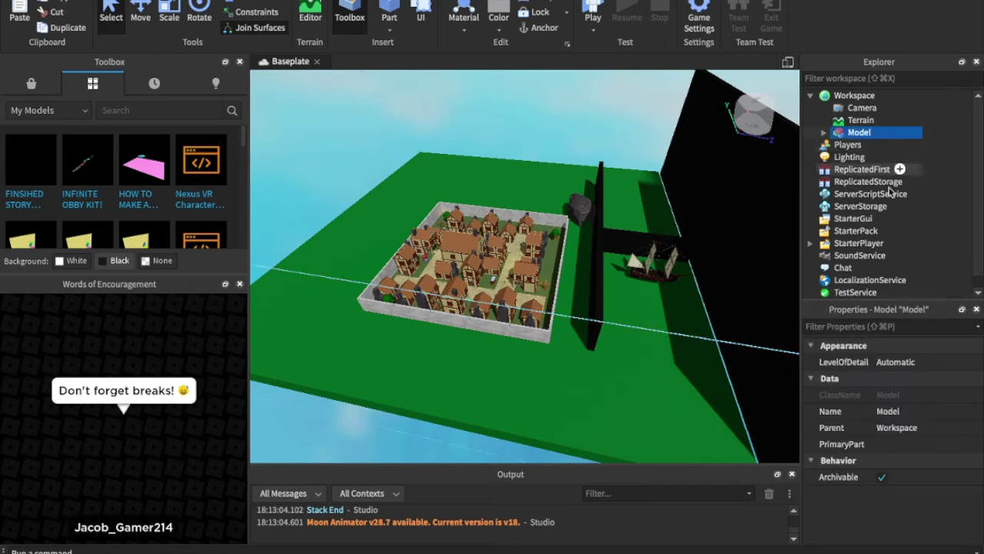
{"action": "scroll", "coordinate": [830, 115], "scroll_direction": "down", "scroll_amount": 1}
{"action": "left_click", "coordinate": [824, 120]}
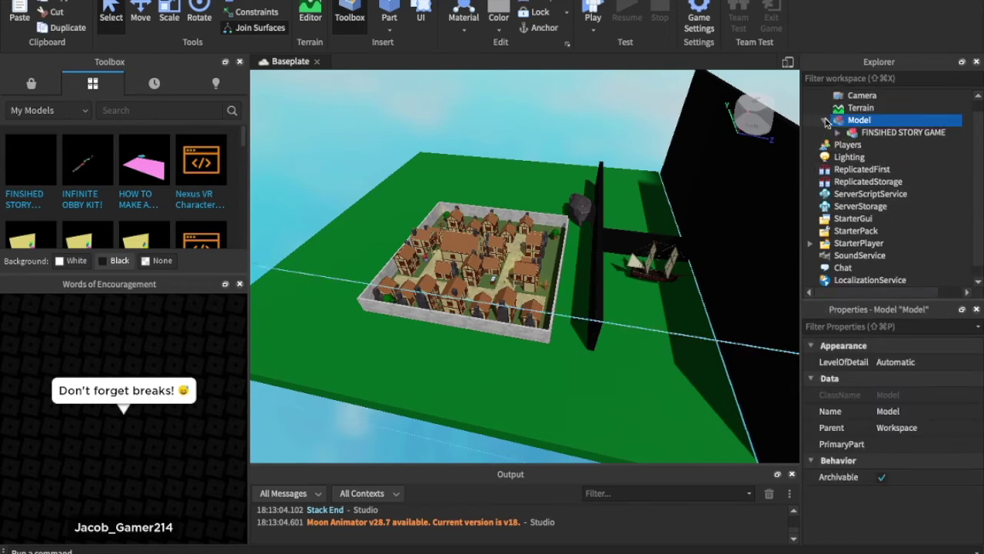
{"action": "left_click", "coordinate": [838, 132]}
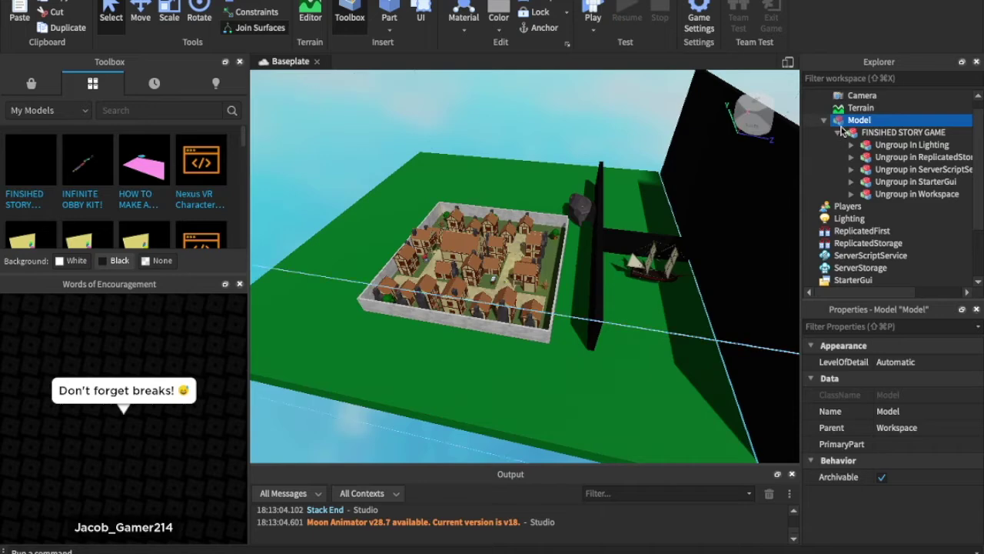
{"action": "key", "text": "super+u"}
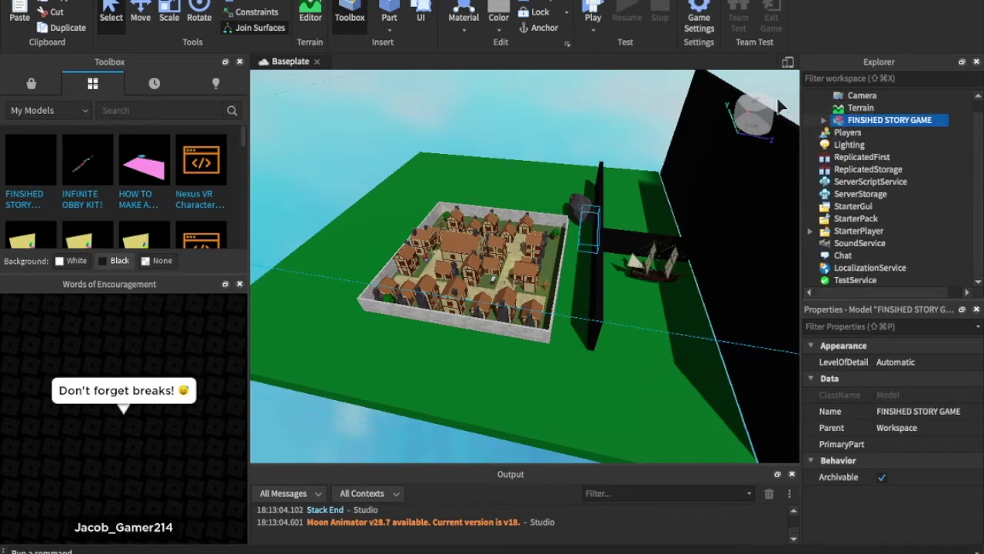
Ungroup the FINSIHED STORY GAME model, and unpack its Ungroup In Lighting group inside the Lighting service
{"action": "key", "text": "super+u"}
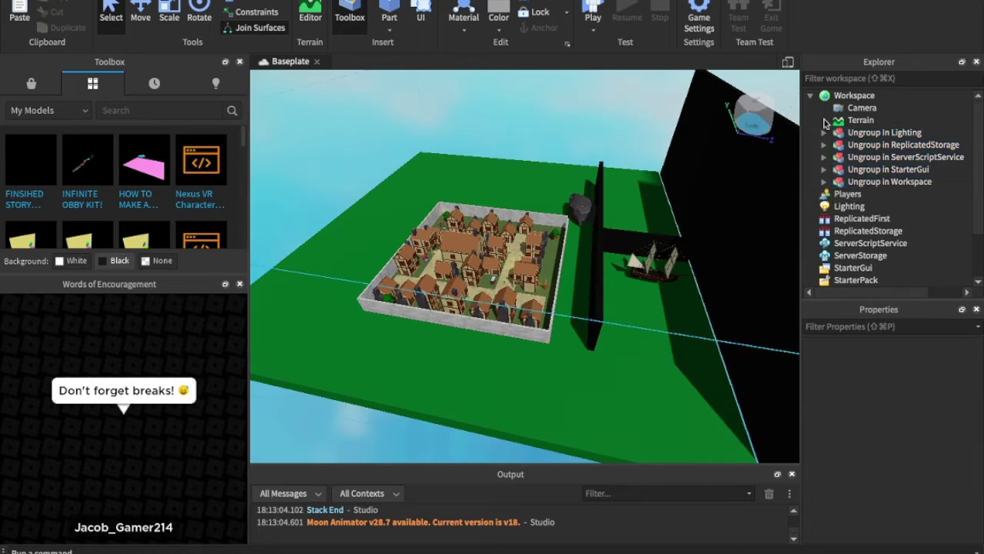
{"action": "left_click_drag", "start_coordinate": [884, 133], "coordinate": [865, 206]}
{"action": "key", "text": "super+u"}
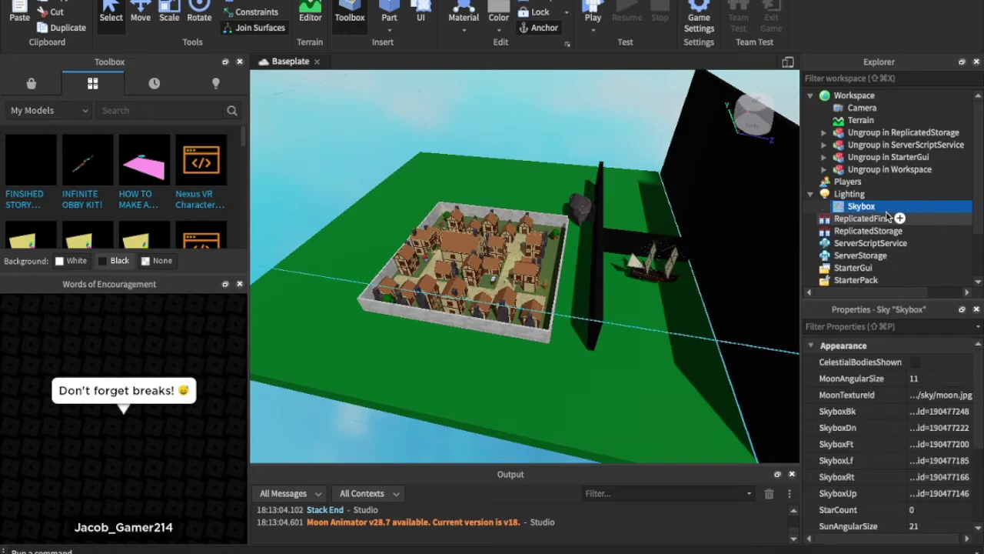
Move the Ungroup in ReplicatedStorage model into ReplicatedStorage and ungroup it there
{"action": "left_click", "coordinate": [884, 132]}
{"action": "left_click_drag", "start_coordinate": [871, 231], "coordinate": [871, 232]}
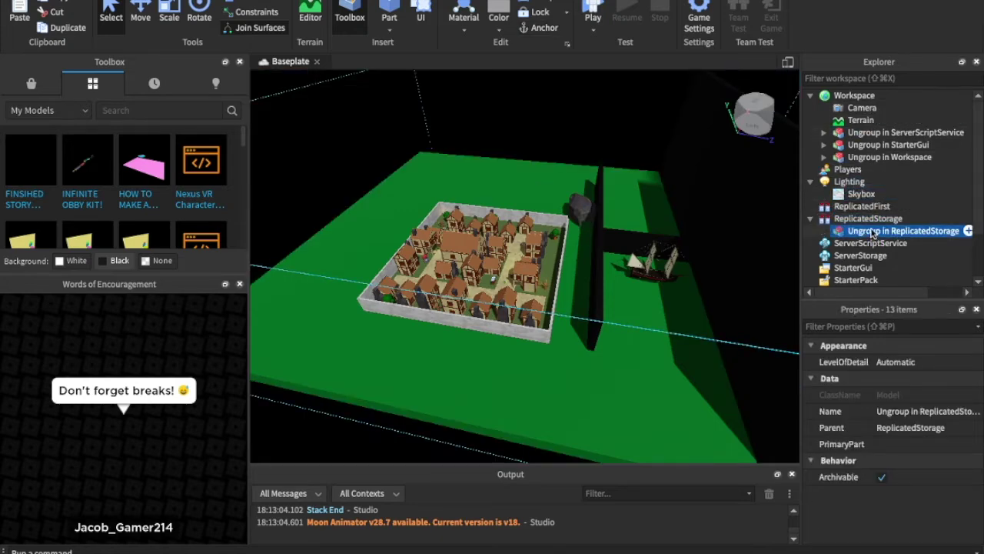
{"action": "key", "text": "super+u"}
{"action": "left_click", "coordinate": [811, 158]}
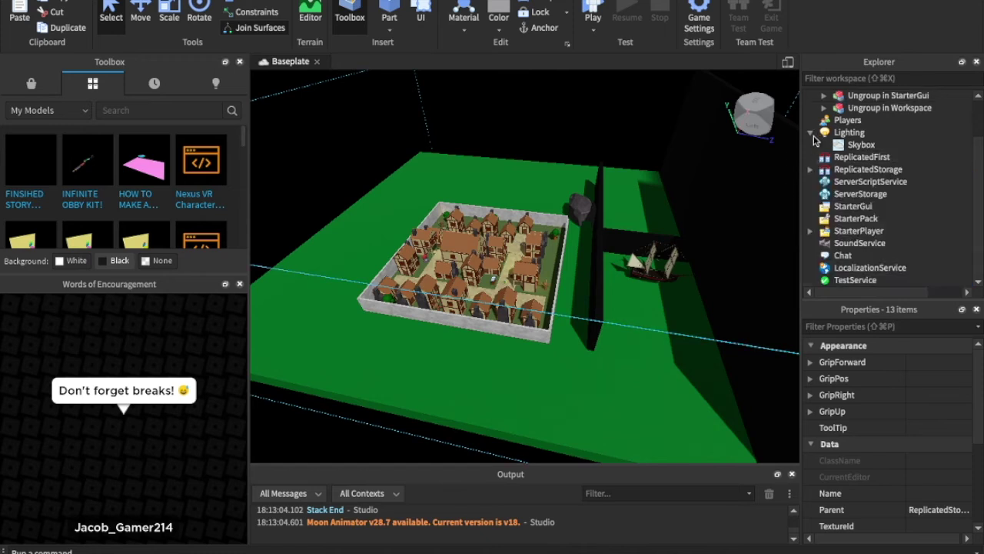
{"action": "left_click", "coordinate": [810, 145]}
Move the Ungroup in StarterGui model into StarterGui and ungroup it there
{"action": "left_click_drag", "start_coordinate": [861, 109], "coordinate": [842, 194]}
{"action": "key", "text": "super+u"}
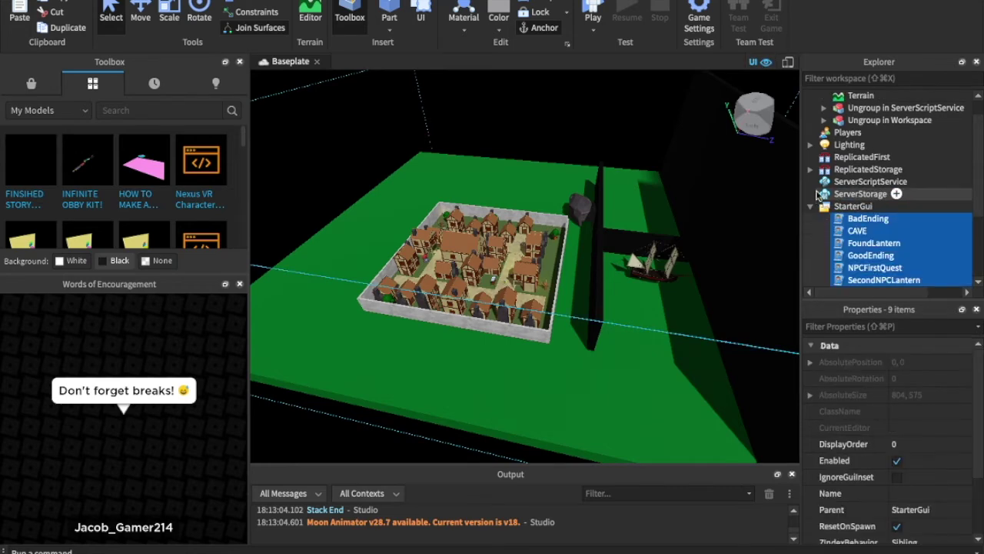
{"action": "left_click", "coordinate": [810, 206]}
Unpack the Ungroup in ServerScriptService model inside ServerScriptService, and ungroup the Ungroup in Workspace model in place
{"action": "scroll", "coordinate": [828, 192], "scroll_direction": "up", "scroll_amount": 2}
{"action": "scroll", "coordinate": [861, 154], "scroll_direction": "right", "scroll_amount": 2}
{"action": "scroll", "coordinate": [865, 137], "scroll_direction": "left", "scroll_amount": 3}
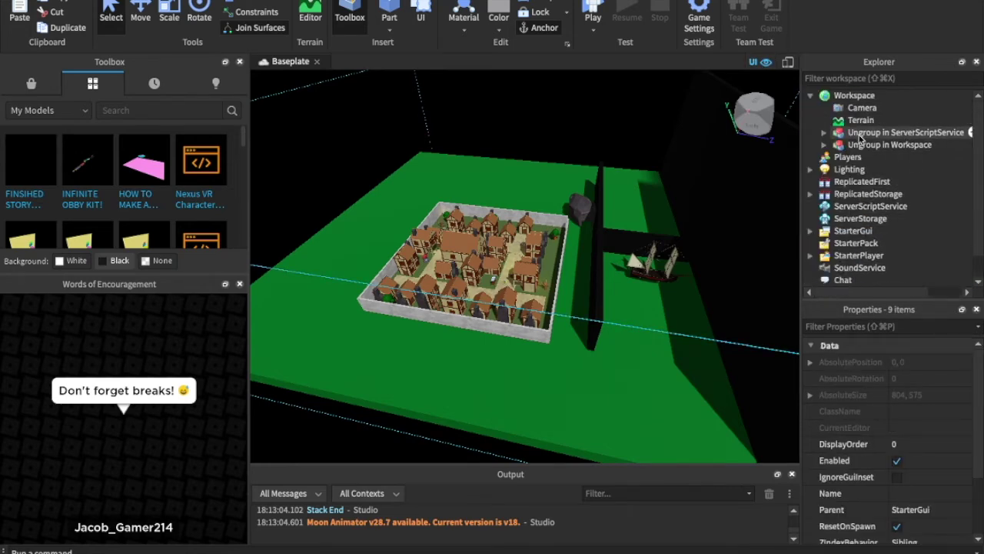
{"action": "left_click_drag", "start_coordinate": [859, 137], "coordinate": [852, 207]}
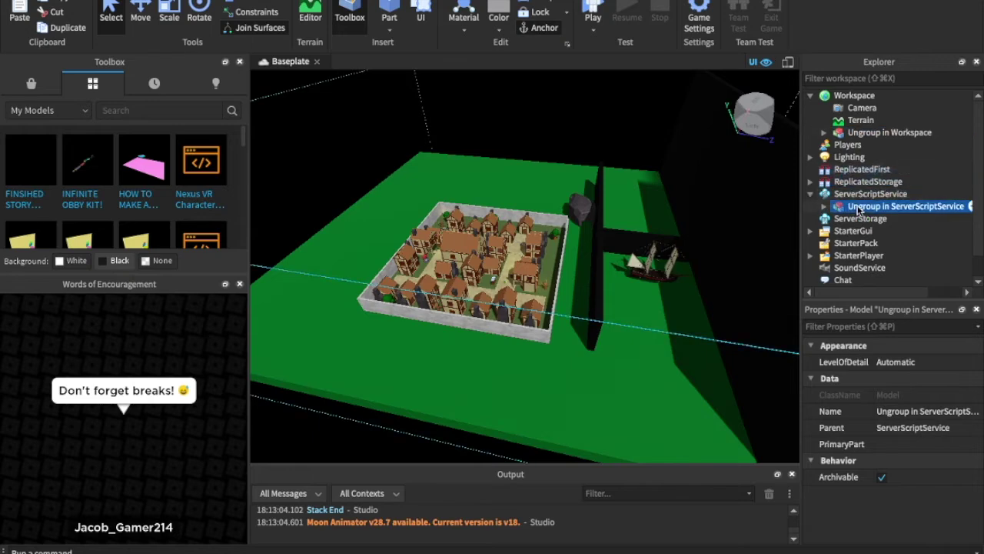
{"action": "key", "text": "super+u"}
{"action": "left_click", "coordinate": [810, 181]}
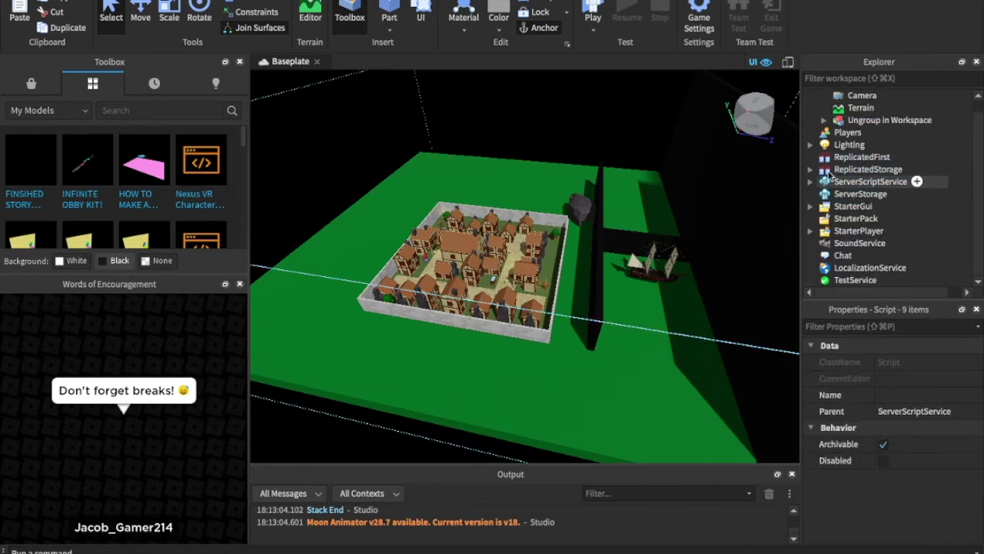
{"action": "left_click", "coordinate": [877, 119]}
{"action": "key", "text": "super+u"}
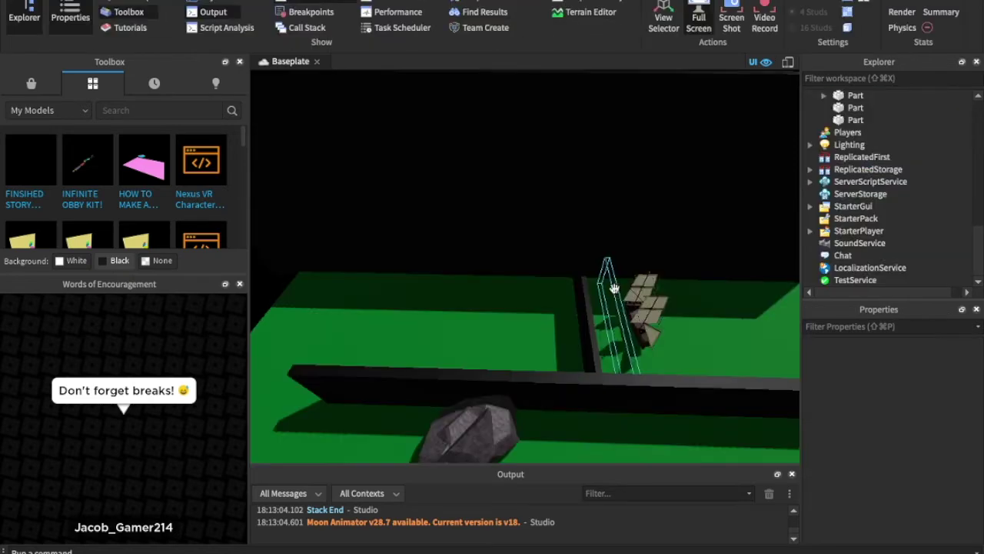
Open the Terrain Editor and activate its region Select tool
{"action": "right_click_drag", "start_coordinate": [614, 288], "coordinate": [614, 287]}
{"action": "key", "text": "w"}
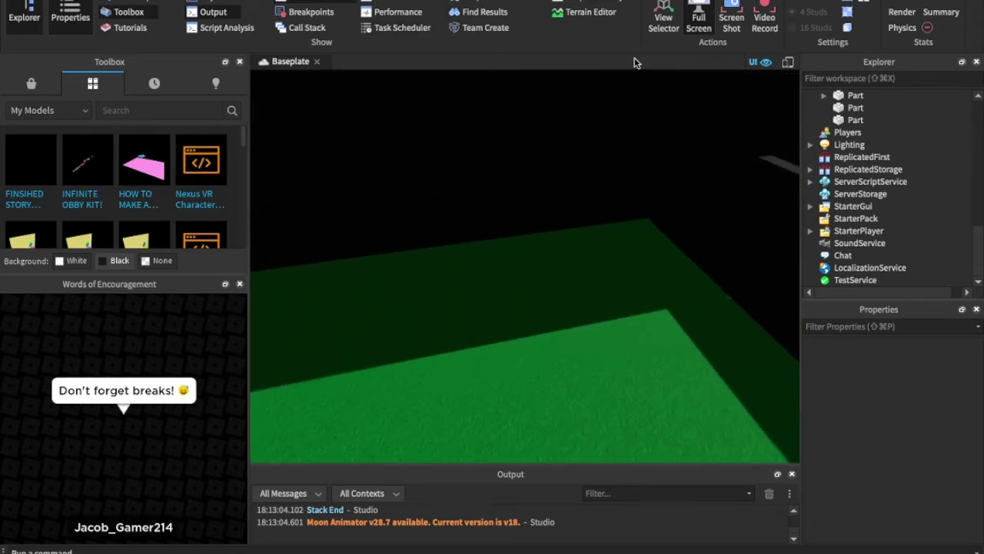
{"action": "left_click", "coordinate": [585, 11]}
{"action": "right_click_drag", "start_coordinate": [549, 204], "coordinate": [548, 207]}
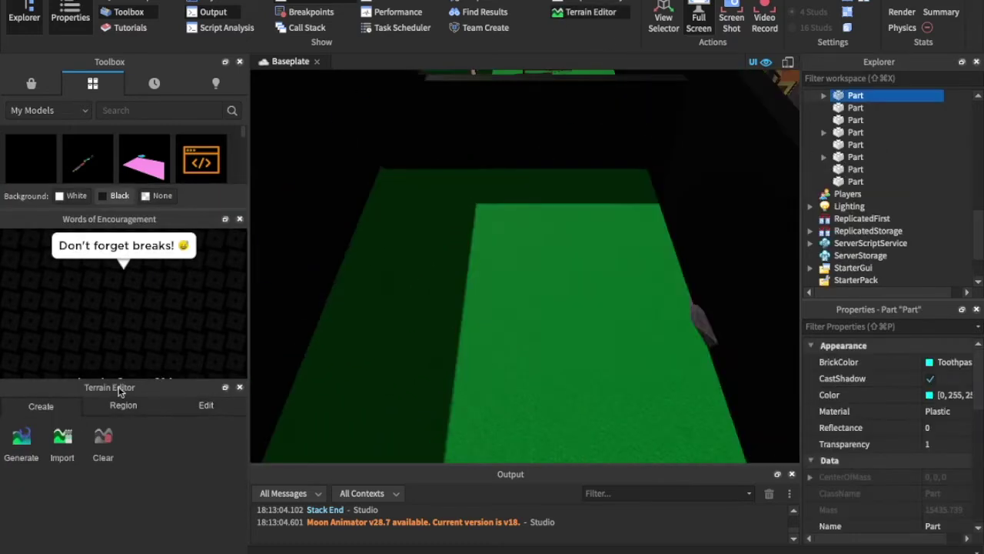
{"action": "left_click", "coordinate": [123, 404]}
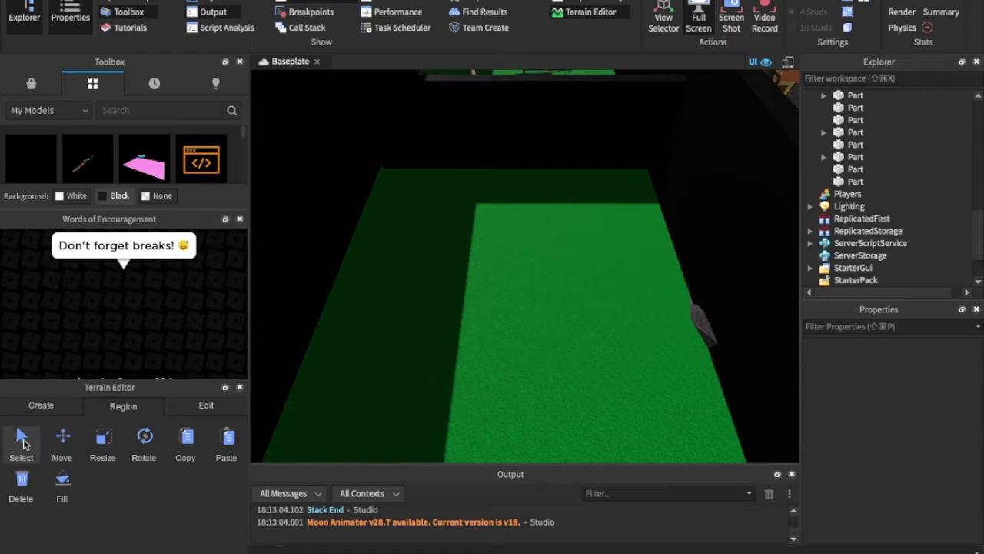
{"action": "left_click", "coordinate": [22, 440]}
Draw a terrain selection region over the empty green floor area beside the black wall
{"action": "left_click_drag", "start_coordinate": [392, 396], "coordinate": [633, 442]}
{"action": "right_click_drag", "start_coordinate": [611, 441], "coordinate": [589, 448]}
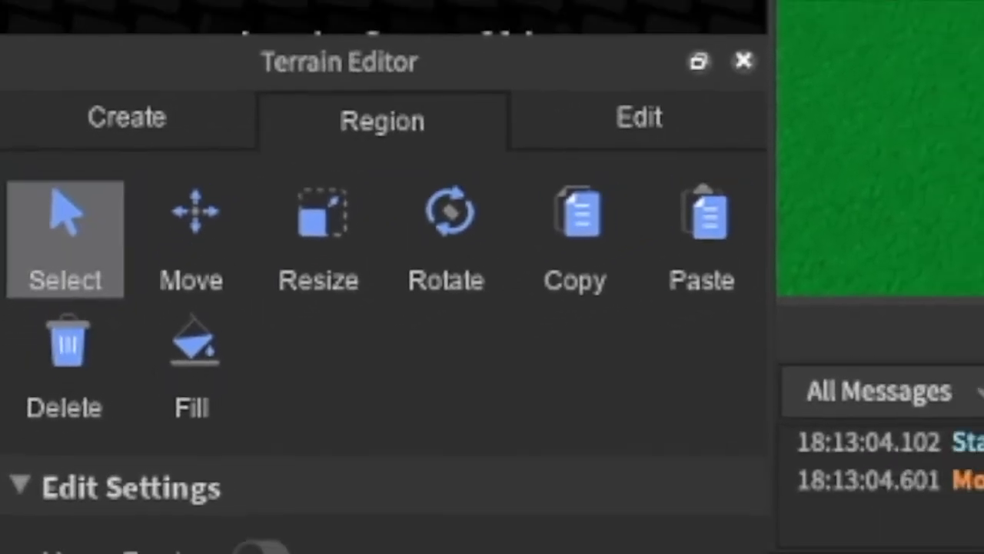
{"action": "right_click_drag", "start_coordinate": [592, 295], "coordinate": [594, 296]}
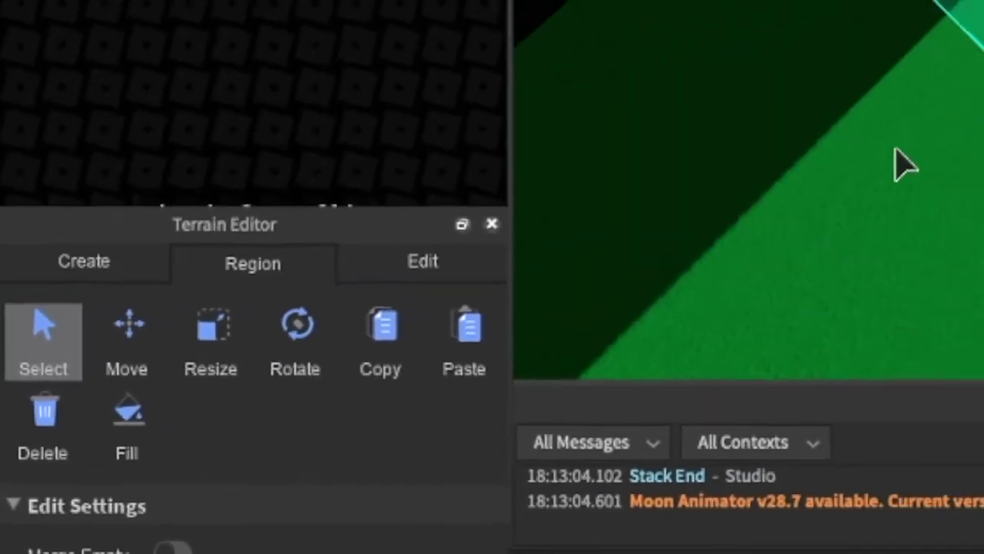
{"action": "right_click_drag", "start_coordinate": [896, 150], "coordinate": [895, 149]}
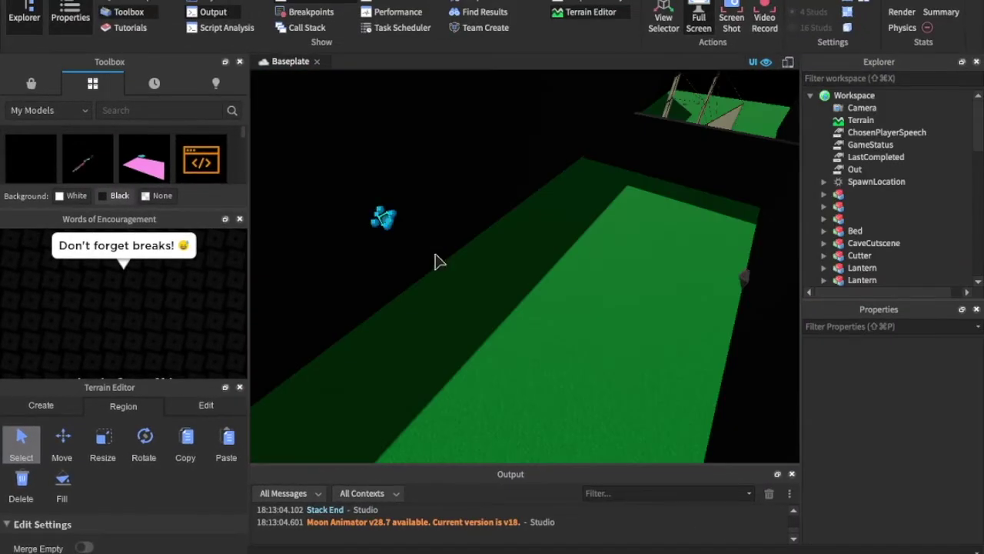
{"action": "left_click_drag", "start_coordinate": [435, 261], "coordinate": [715, 329]}
{"action": "key", "text": "d"}
{"action": "right_click_drag", "start_coordinate": [716, 330], "coordinate": [694, 307]}
{"action": "key", "text": "w"}
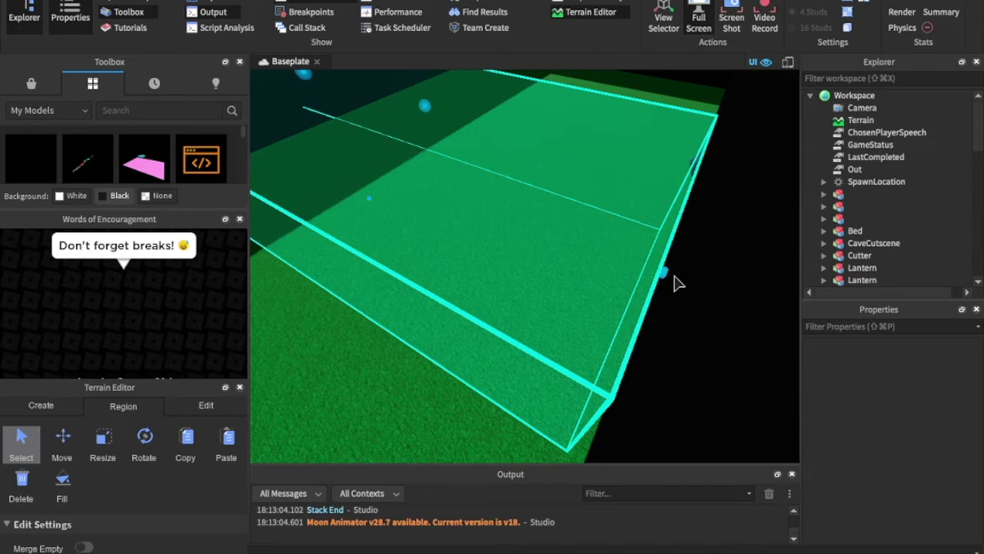
Extend the terrain selection region farther across the green floor beside the black wall
{"action": "left_click_drag", "start_coordinate": [684, 284], "coordinate": [696, 290]}
{"action": "key", "text": "s"}
{"action": "right_click_drag", "start_coordinate": [693, 284], "coordinate": [693, 284]}
{"action": "left_click_drag", "start_coordinate": [608, 227], "coordinate": [439, 229]}
{"action": "scroll", "coordinate": [648, 204], "scroll_direction": "up", "scroll_amount": 5}
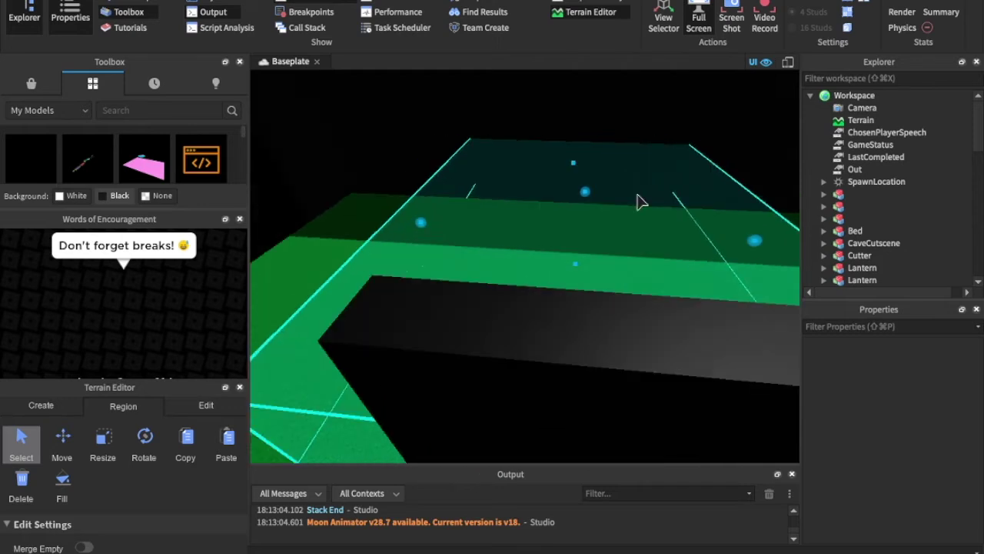
{"action": "scroll", "coordinate": [637, 202], "scroll_direction": "up", "scroll_amount": 3}
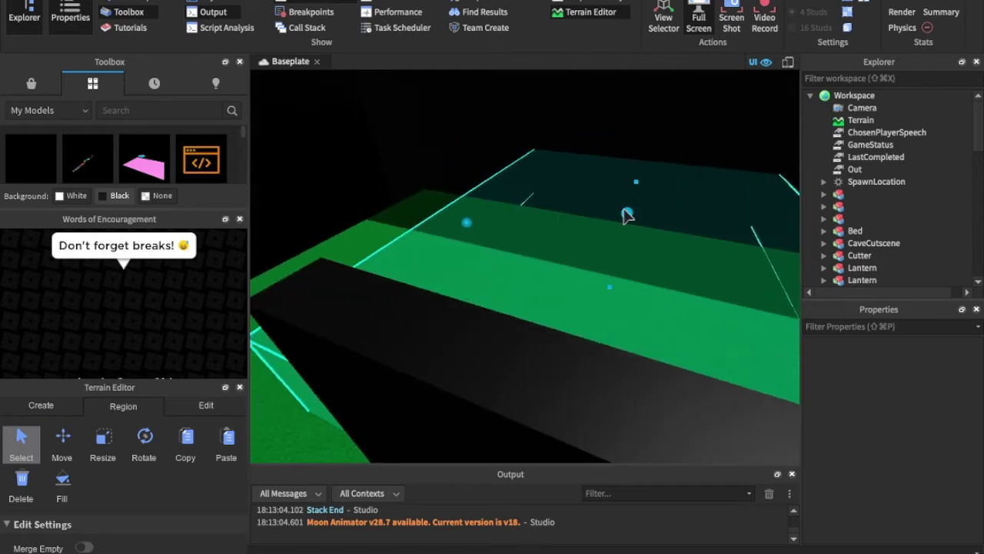
Stretch the terrain selection region past the dividing wall so that it surrounds the sailing ship
{"action": "right_click_drag", "start_coordinate": [626, 230], "coordinate": [624, 236]}
{"action": "key", "text": "d"}
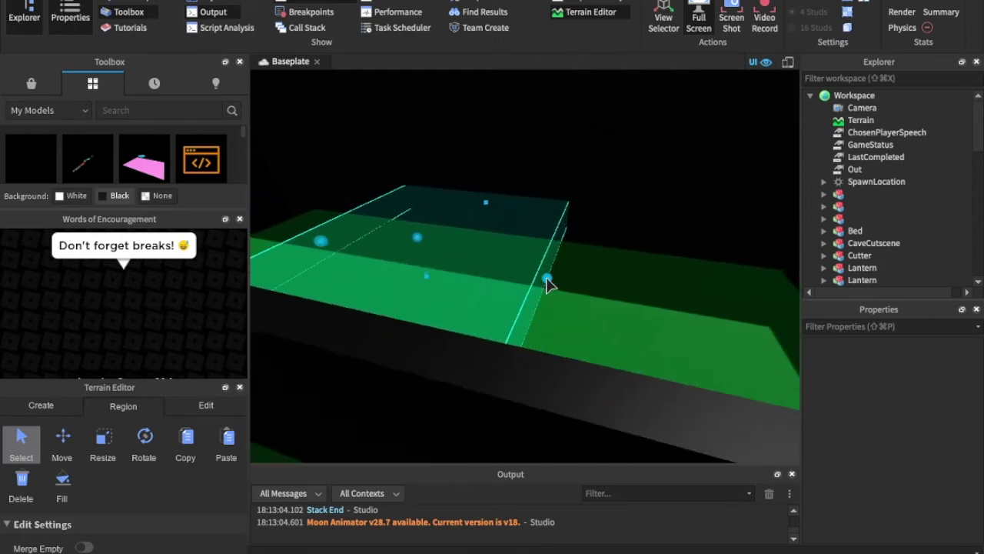
{"action": "left_click_drag", "start_coordinate": [546, 284], "coordinate": [801, 376]}
{"action": "key", "text": "d"}
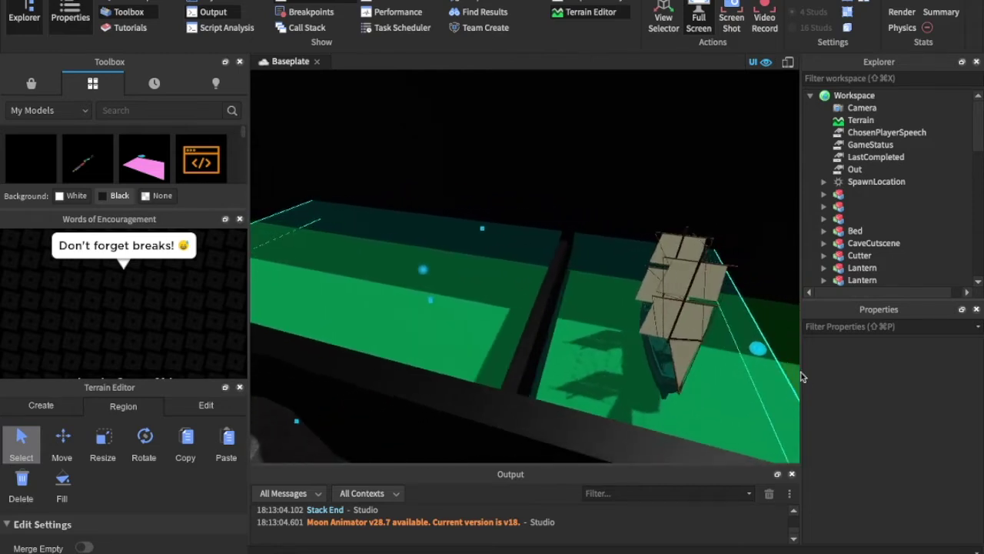
{"action": "key", "text": "d"}
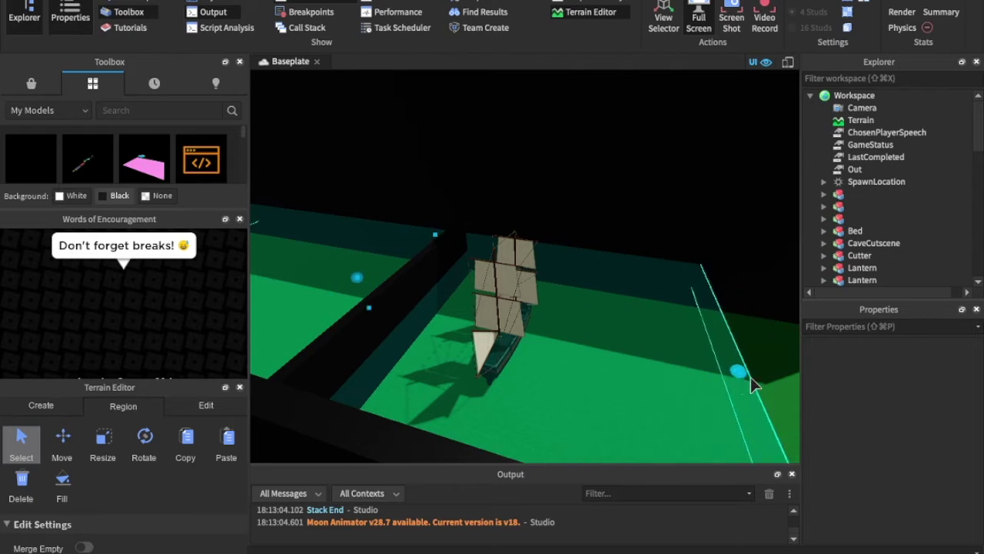
{"action": "key", "text": "s"}
{"action": "left_click_drag", "start_coordinate": [763, 389], "coordinate": [762, 390]}
{"action": "key", "text": "a"}
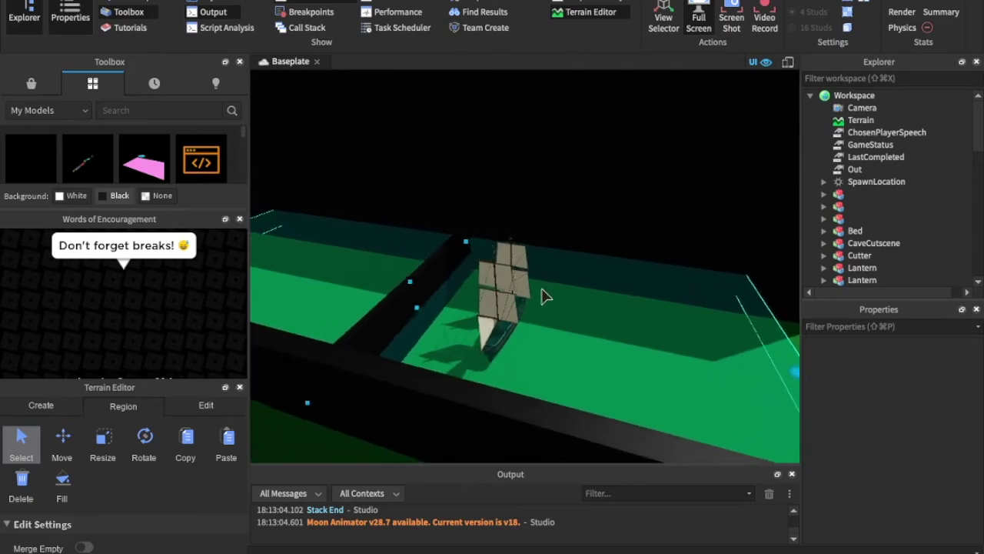
Activate the region Fill tool and close the Words of Encouragement panel to make room for the material settings
{"action": "mouse_move", "coordinate": [543, 296]}
{"action": "right_mouse_down"}
{"action": "mouse_move", "coordinate": [551, 285]}
{"action": "mouse_move", "coordinate": [541, 289]}
{"action": "right_mouse_up"}
{"action": "key", "text": "a"}
{"action": "key", "text": "w"}
{"action": "key", "text": "a"}
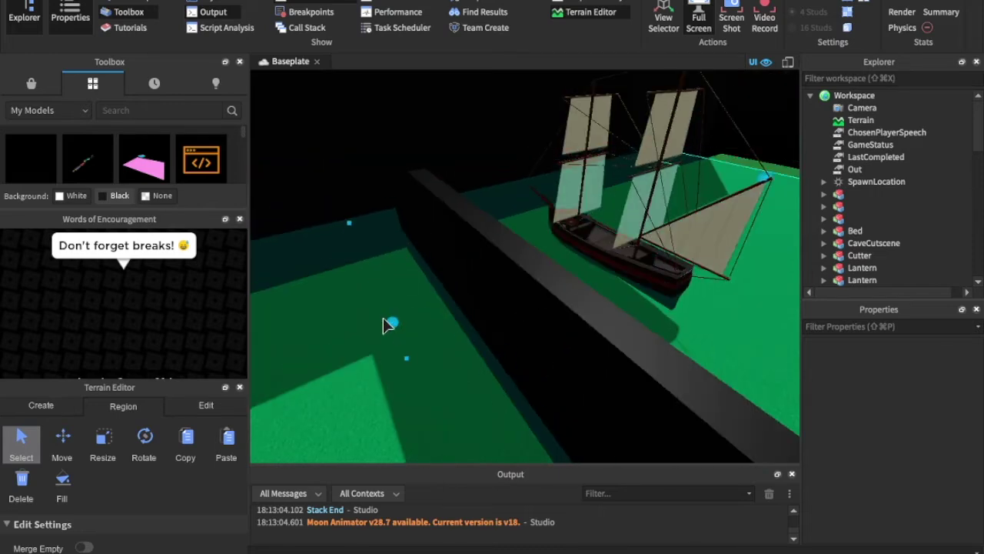
{"action": "right_click_drag", "start_coordinate": [513, 193], "coordinate": [514, 193]}
{"action": "key", "text": "s"}
{"action": "key", "text": "a"}
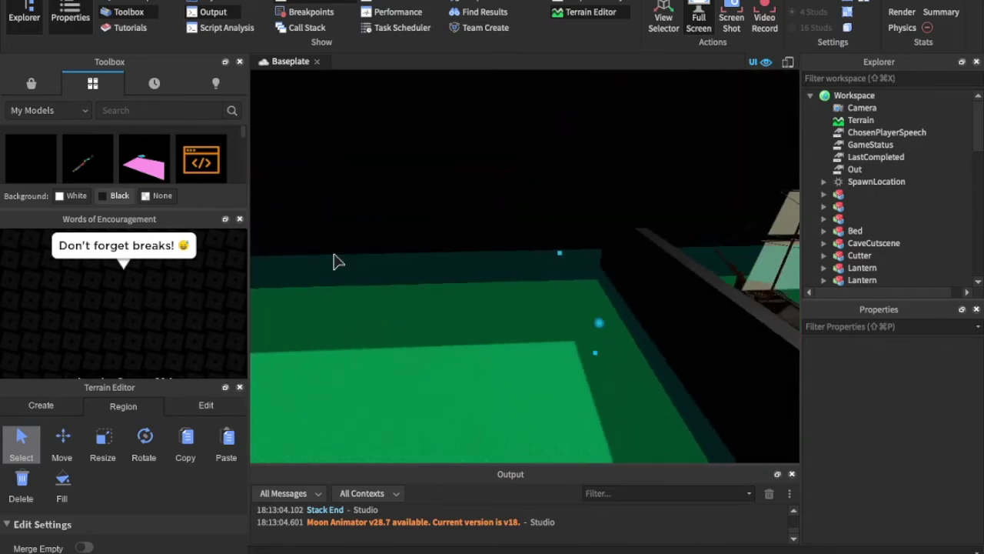
{"action": "left_click", "coordinate": [62, 485]}
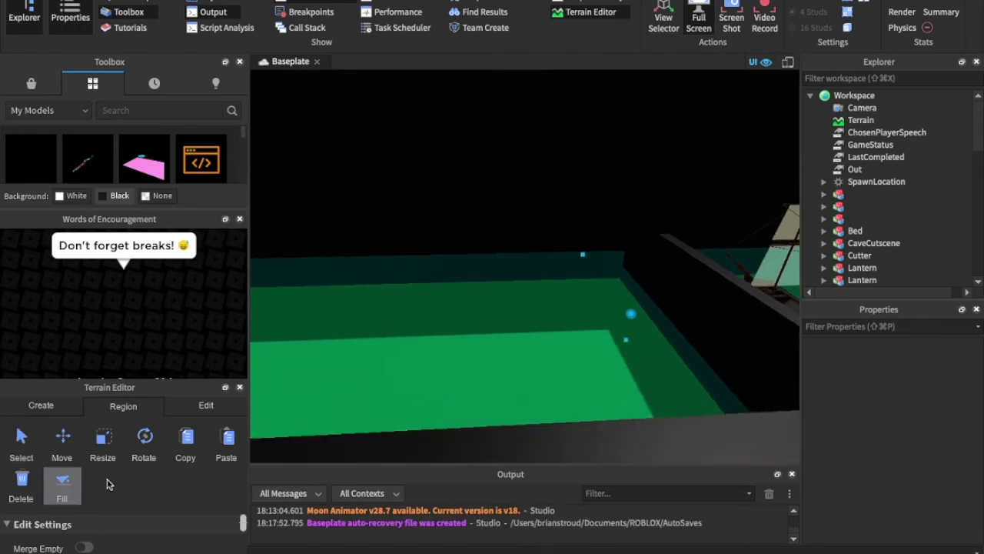
{"action": "scroll", "coordinate": [120, 518], "scroll_direction": "down", "scroll_amount": 2}
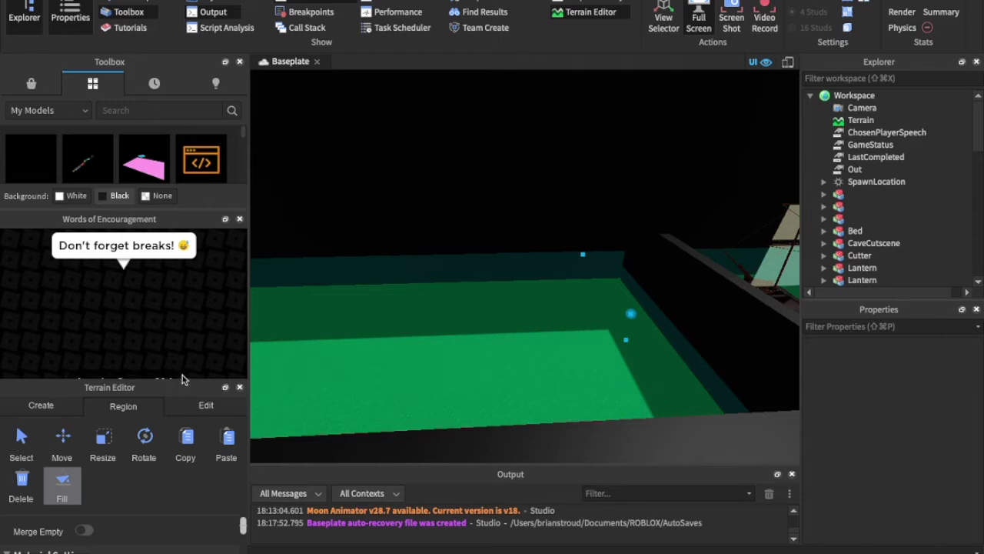
{"action": "left_click", "coordinate": [241, 220]}
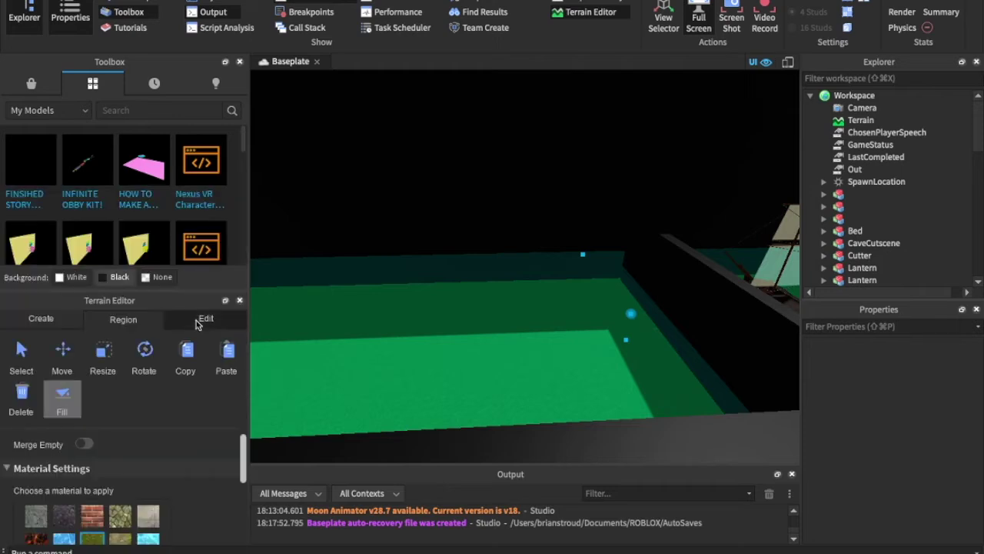
Fill the selected terrain region around the sailing ship with the Water material and check the filled area
{"action": "scroll", "coordinate": [79, 461], "scroll_direction": "down", "scroll_amount": 3}
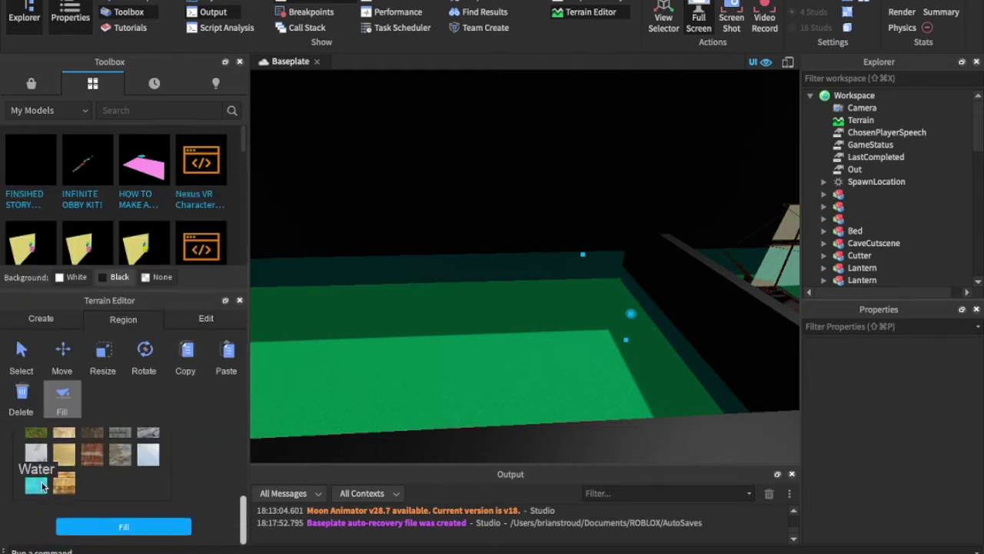
{"action": "left_click", "coordinate": [38, 485]}
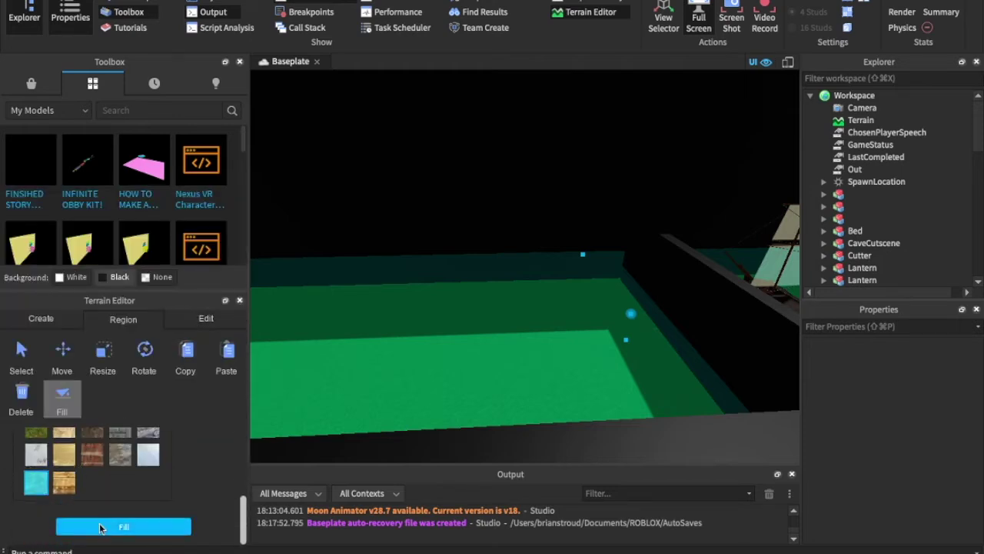
{"action": "left_click", "coordinate": [100, 527]}
{"action": "scroll", "coordinate": [345, 344], "scroll_direction": "down", "scroll_amount": 5}
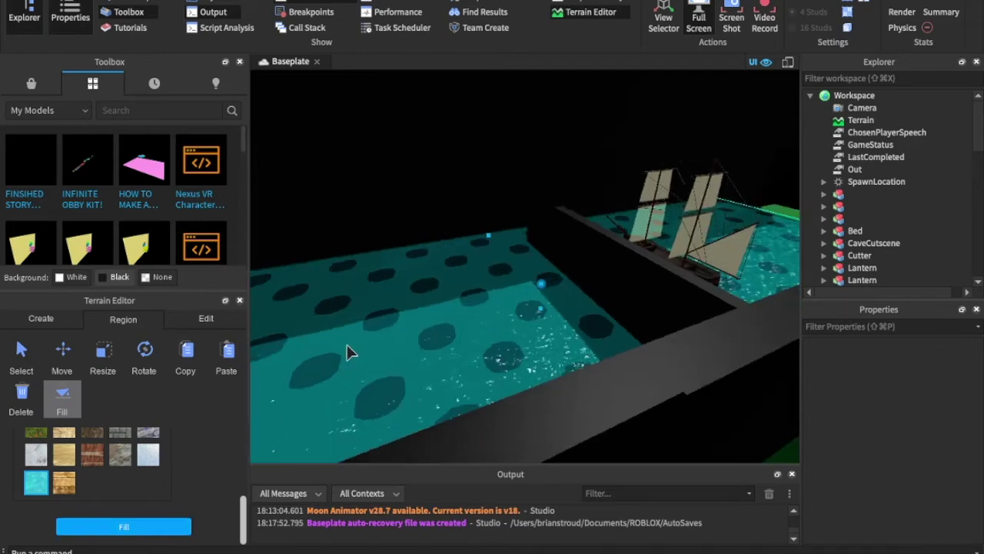
{"action": "key", "text": "a"}
{"action": "right_click_drag", "start_coordinate": [352, 353], "coordinate": [351, 353]}
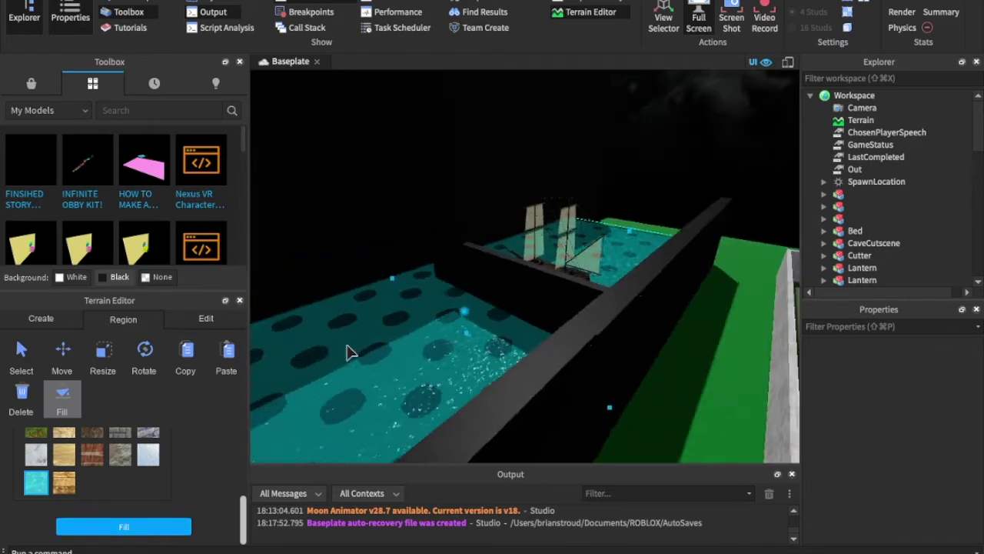
{"action": "key", "text": "s"}
{"action": "left_click", "coordinate": [673, 162]}
{"action": "left_click", "coordinate": [673, 161]}
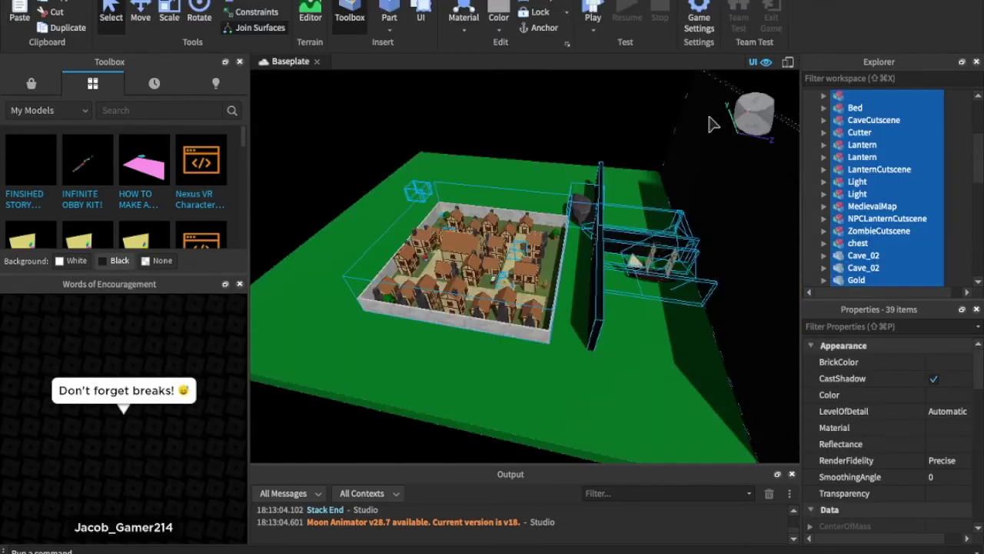
Deselect all the unpacked kit objects in the workspace
{"action": "key", "text": "a"}
{"action": "right_click_drag", "start_coordinate": [552, 354], "coordinate": [552, 355]}
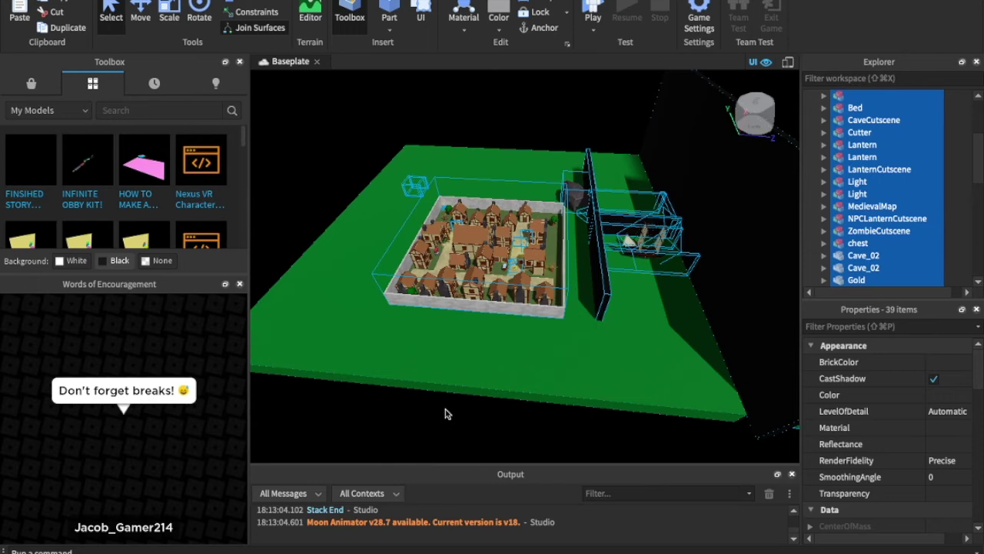
{"action": "left_click", "coordinate": [445, 409]}
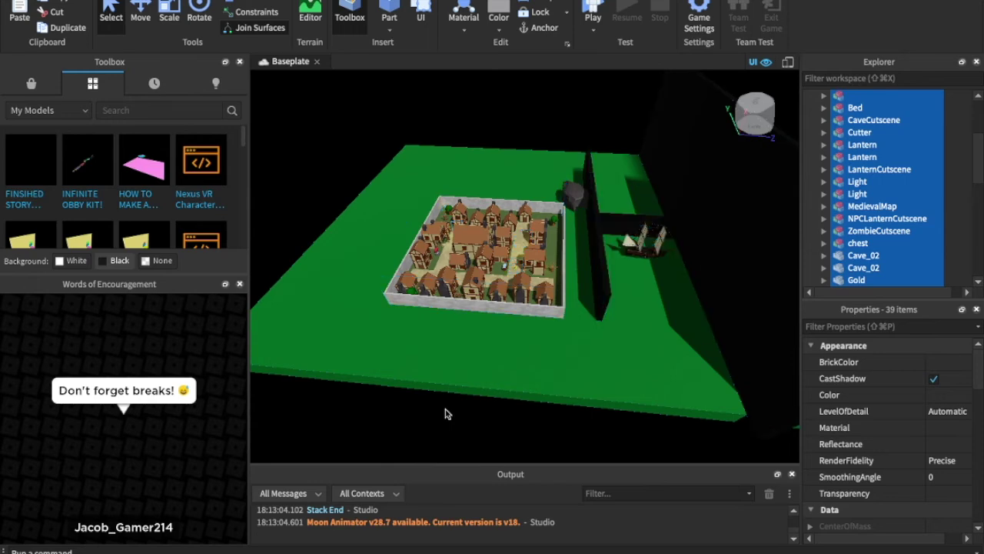
{"action": "right_click_drag", "start_coordinate": [446, 409], "coordinate": [444, 408]}
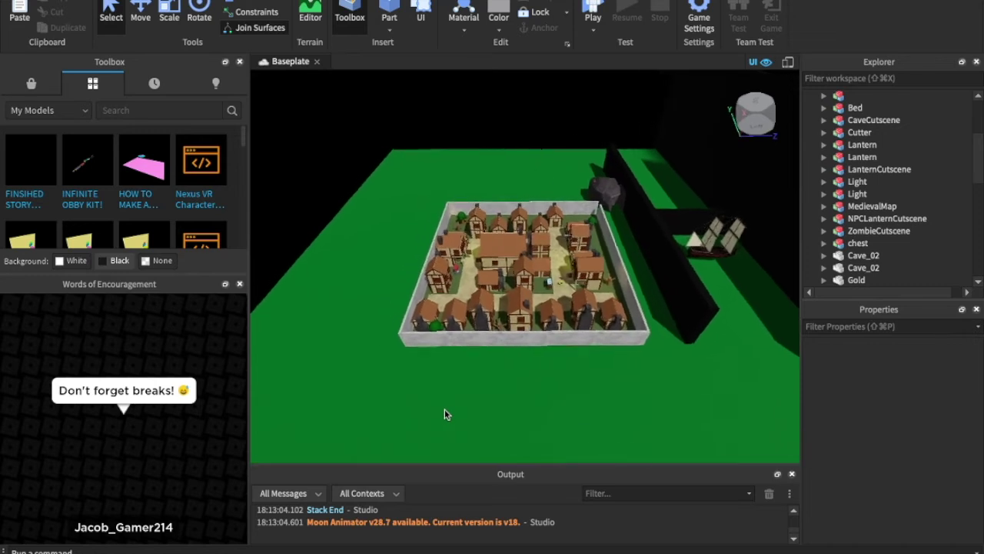
Look through the services at the end of the object hierarchy and check what StarterGui contains
{"action": "scroll", "coordinate": [829, 243], "scroll_direction": "down", "scroll_amount": 10}
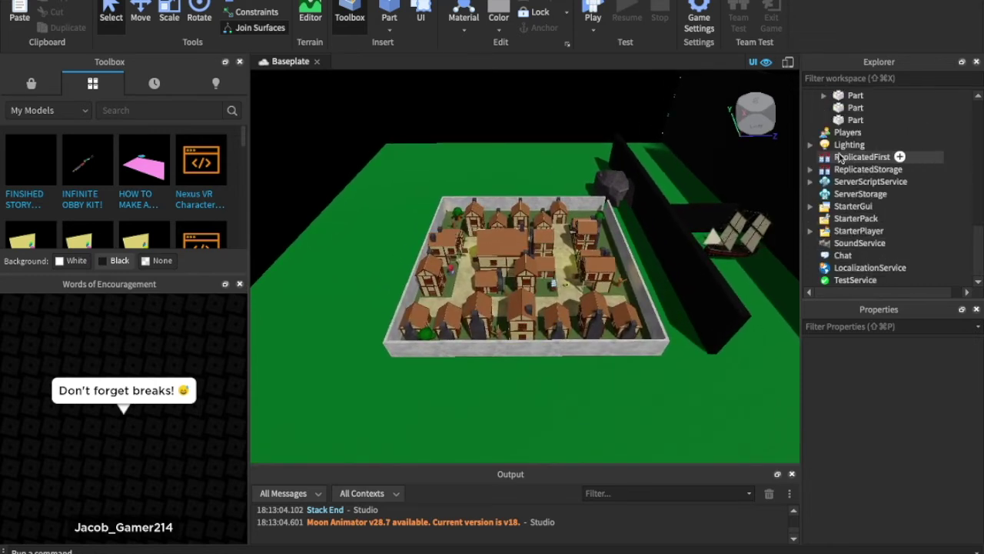
{"action": "left_click", "coordinate": [809, 207]}
{"action": "left_click", "coordinate": [810, 207]}
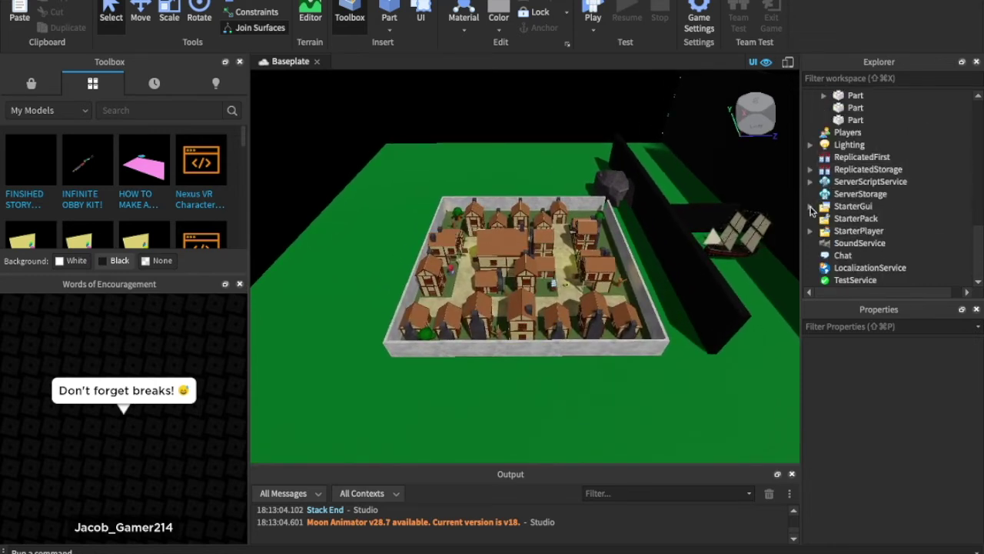
{"action": "right_click_drag", "start_coordinate": [597, 264], "coordinate": [596, 263]}
{"action": "key", "text": "w"}
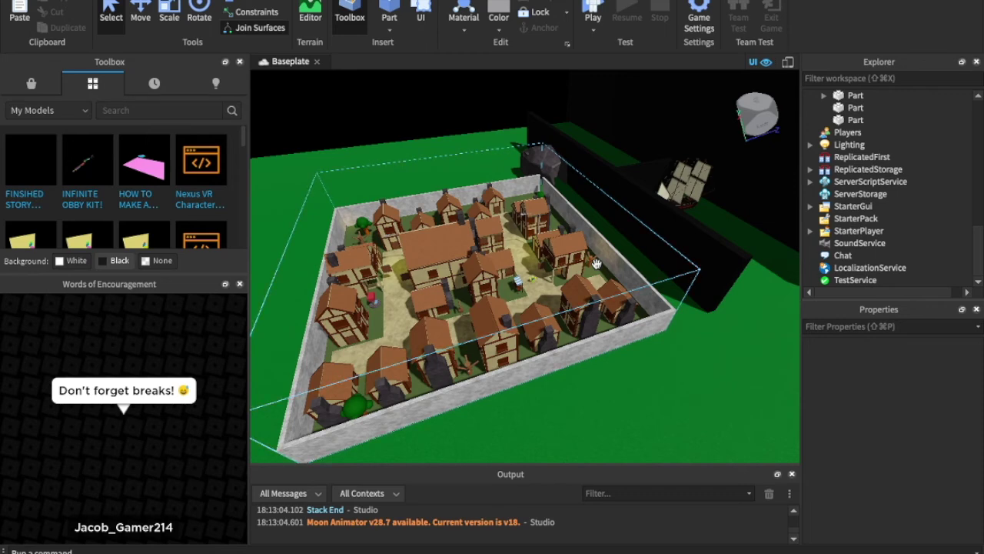
{"action": "left_click", "coordinate": [435, 124]}
{"action": "right_click_drag", "start_coordinate": [435, 125], "coordinate": [435, 125]}
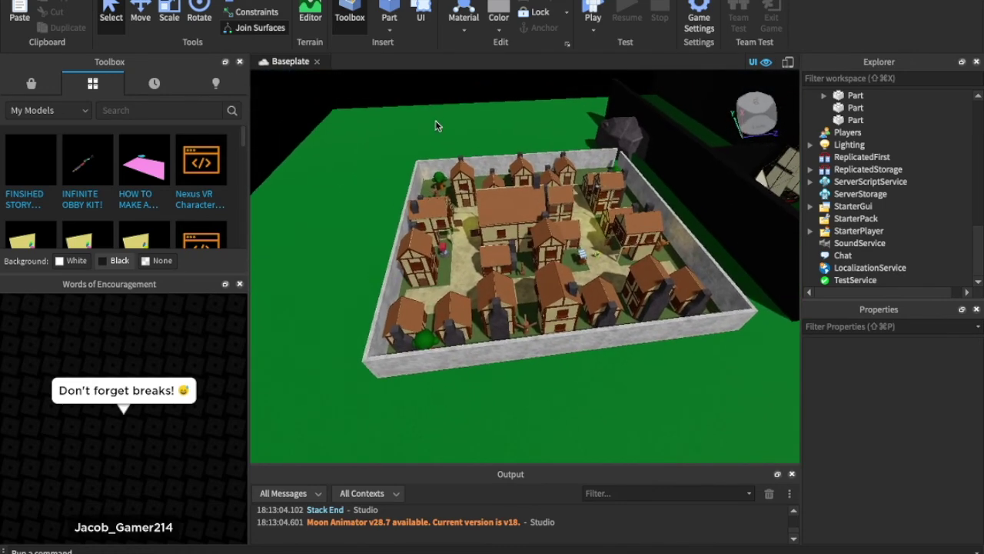